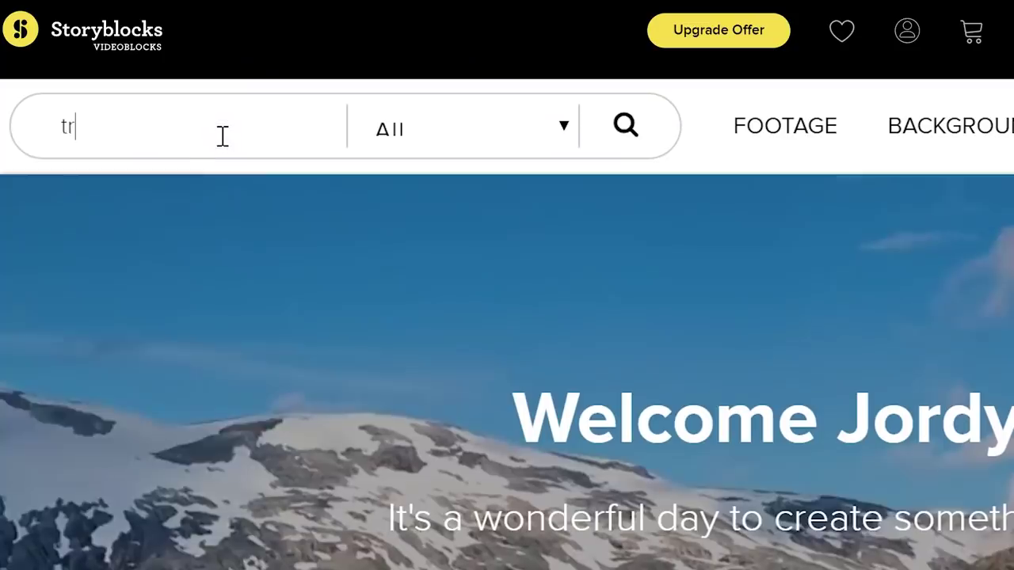
Search Storyblocks for 'transition' and scroll through the stock clip results
text(ansition)
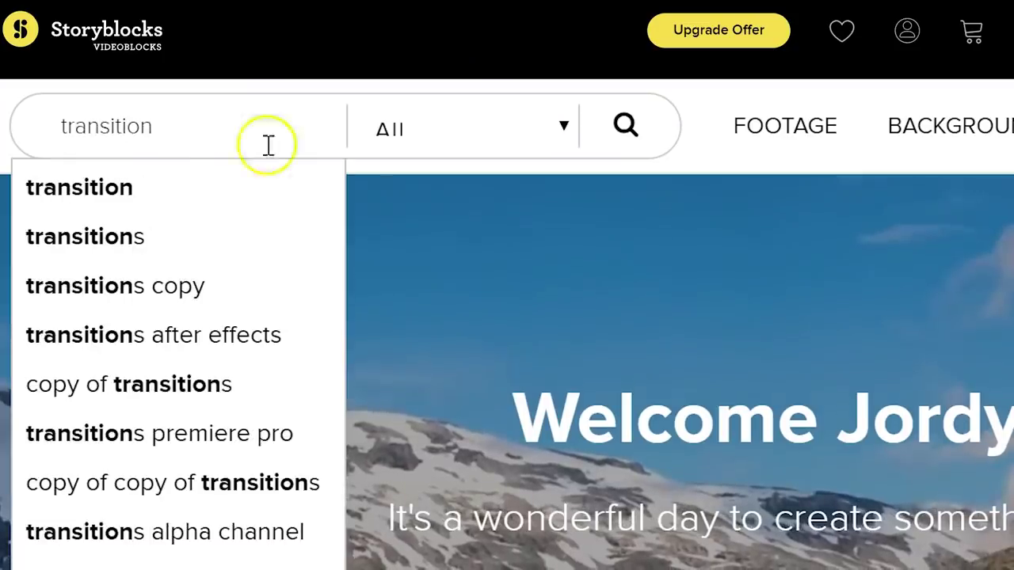
click(602, 133)
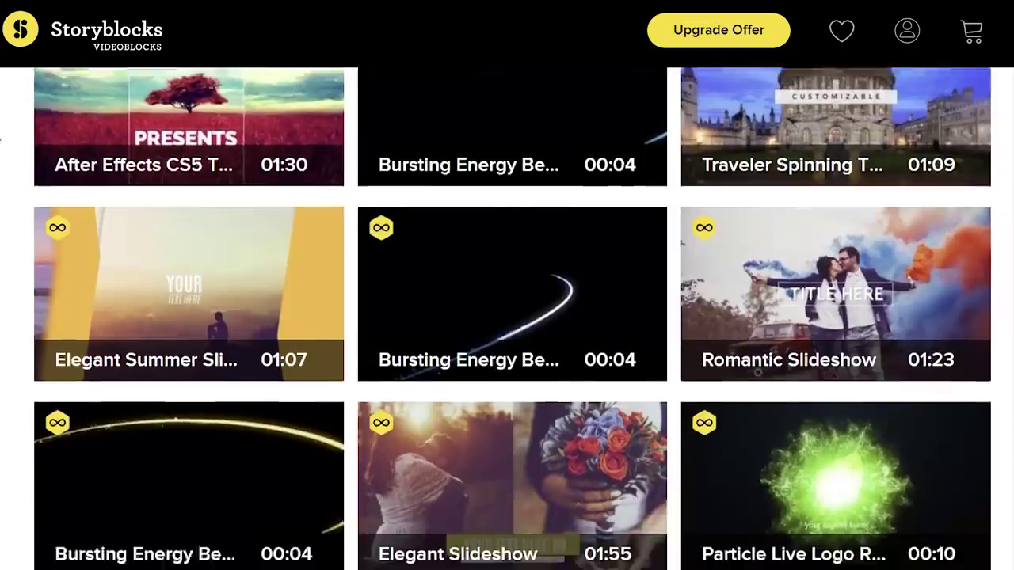
scroll(507, 317, down, 5)
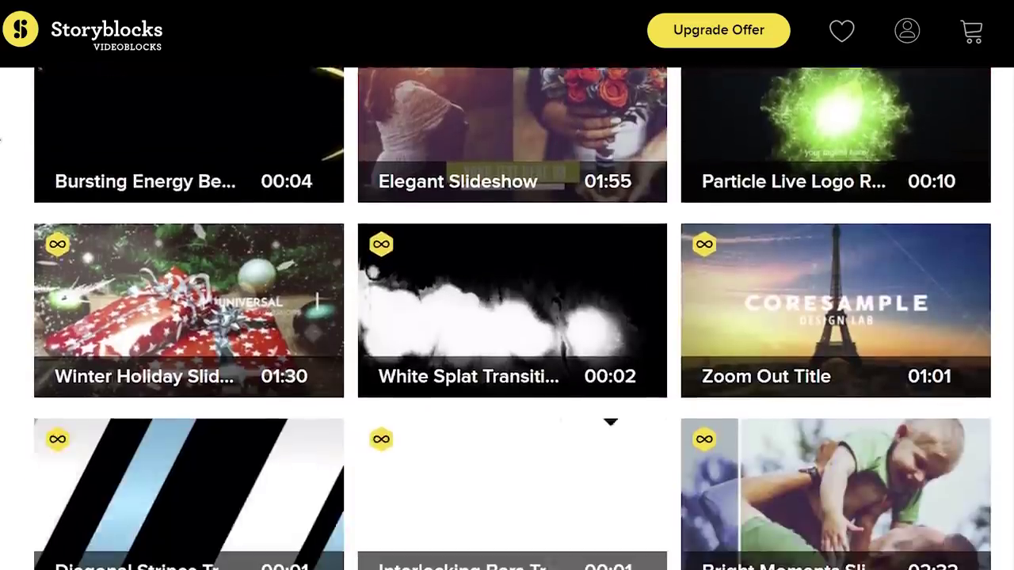
scroll(507, 317, down, 10)
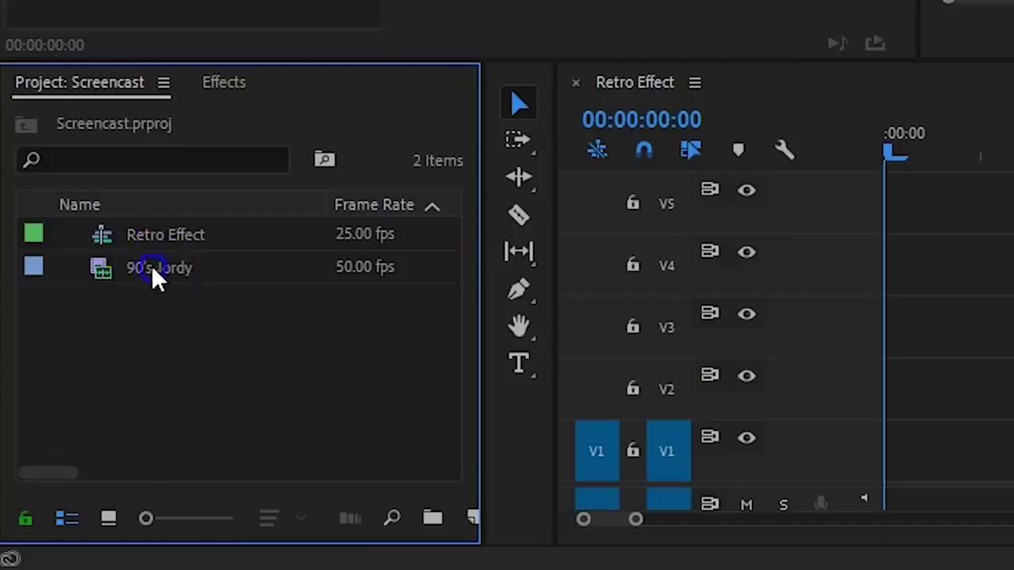
Place the 90's Jordy clip on V1 and apply Lens Distortion to it
drag(153, 266, 883, 450)
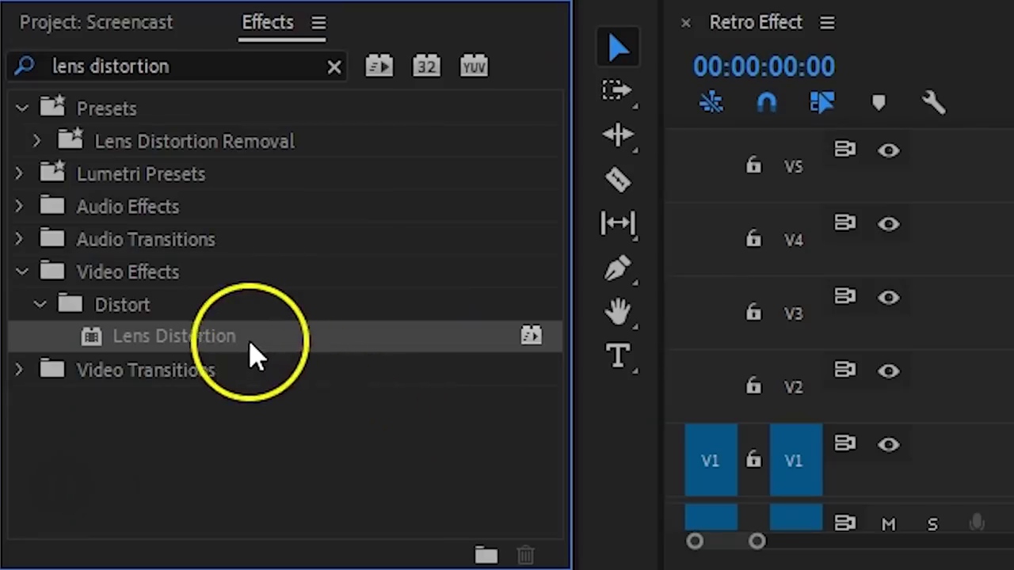
drag(233, 339, 559, 447)
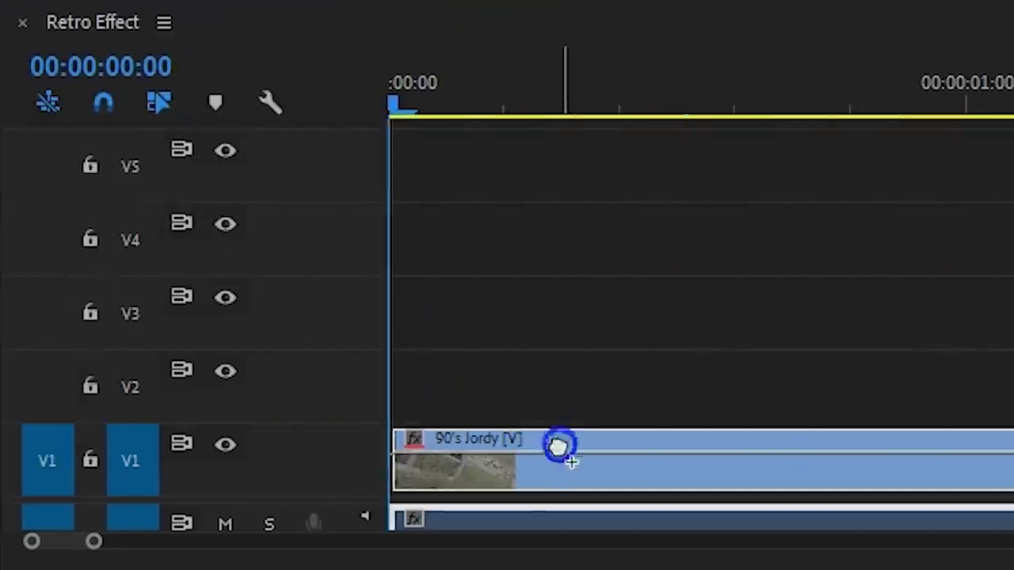
drag(569, 472, 569, 472)
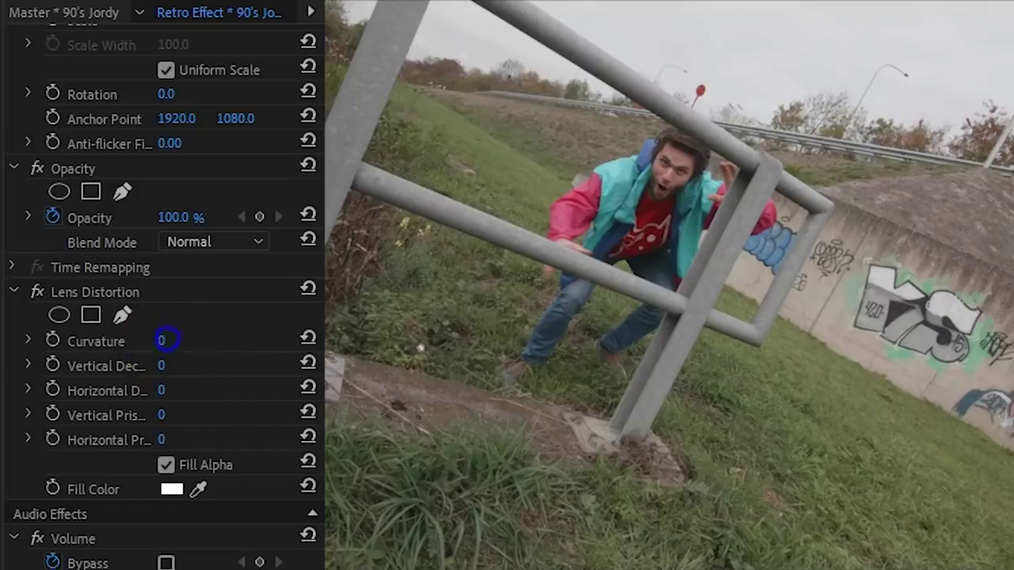
Set Lens Distortion Curvature to 20 and Horizontal Decentering to -1, and scale the clip to 117
drag(167, 340, 185, 336)
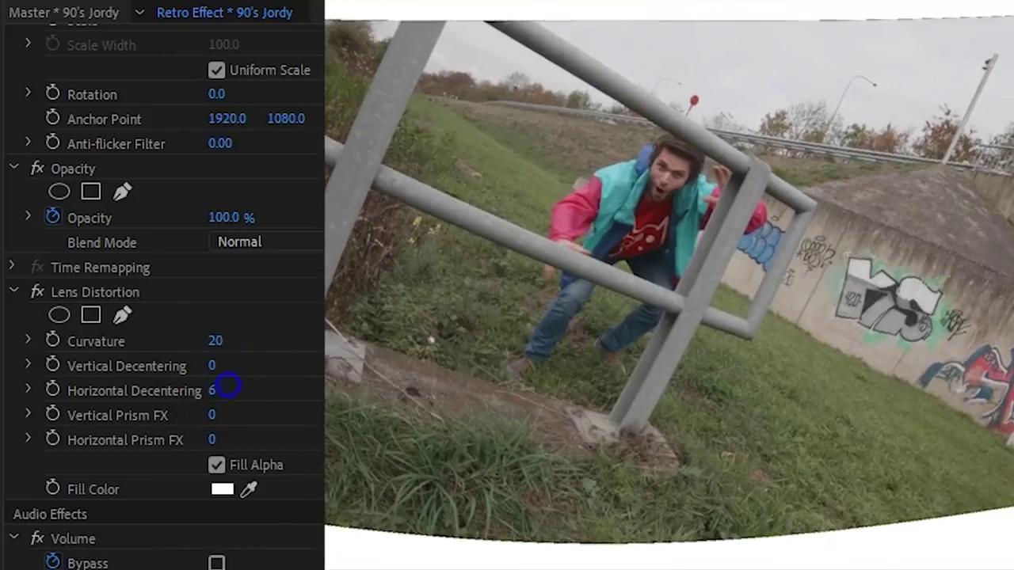
drag(215, 390, 219, 390)
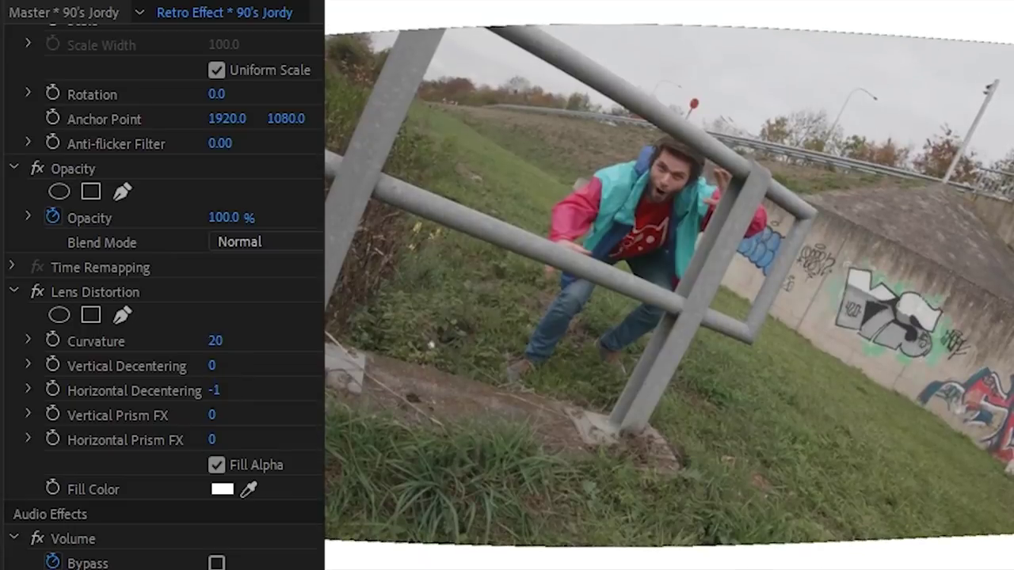
scroll(241, 391, up, 3)
drag(215, 106, 252, 102)
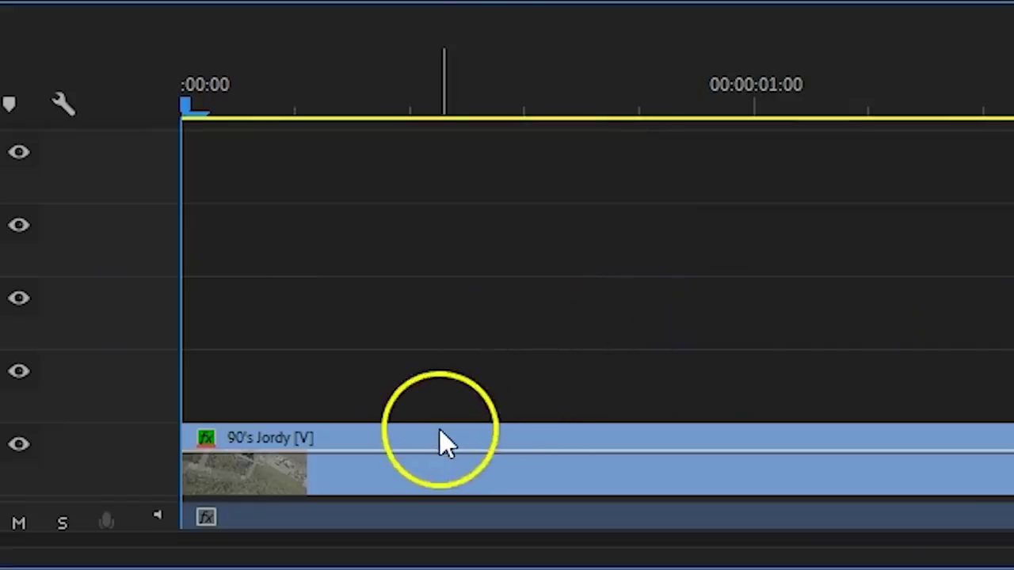
Create a new Adjustment Layer and drop it onto V2 over the 90's Jordy clip
click(439, 434)
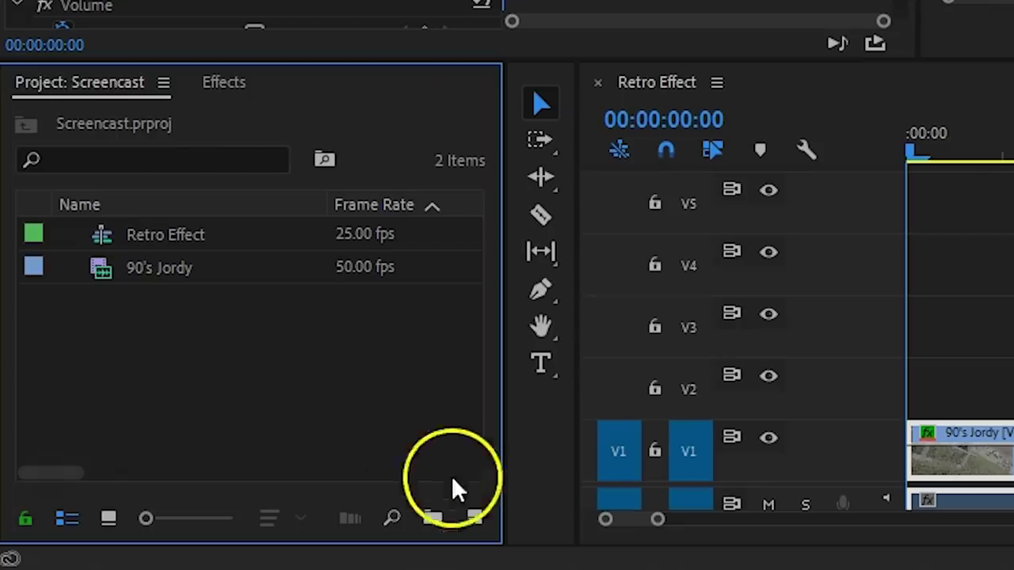
click(476, 517)
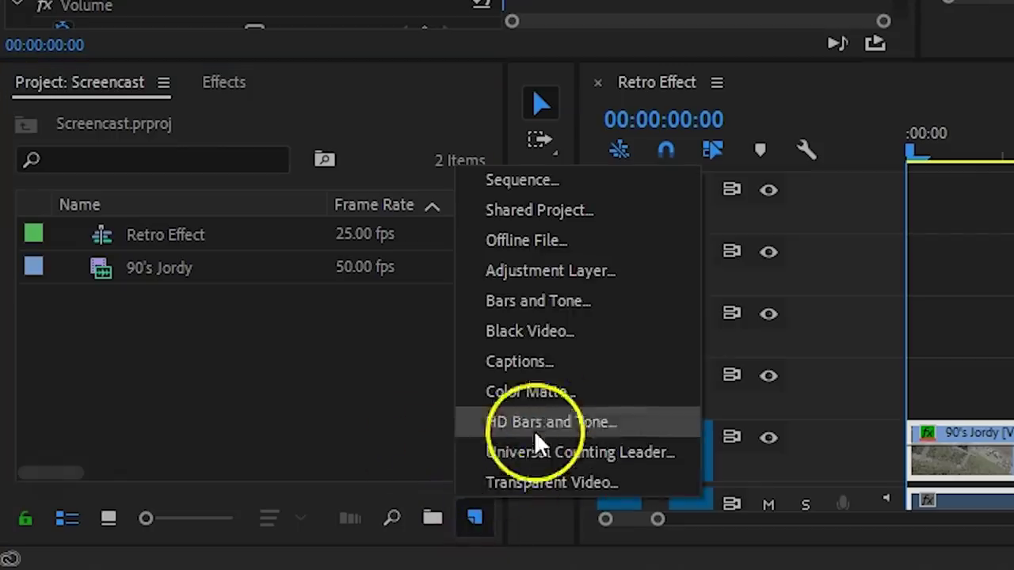
click(567, 273)
click(317, 328)
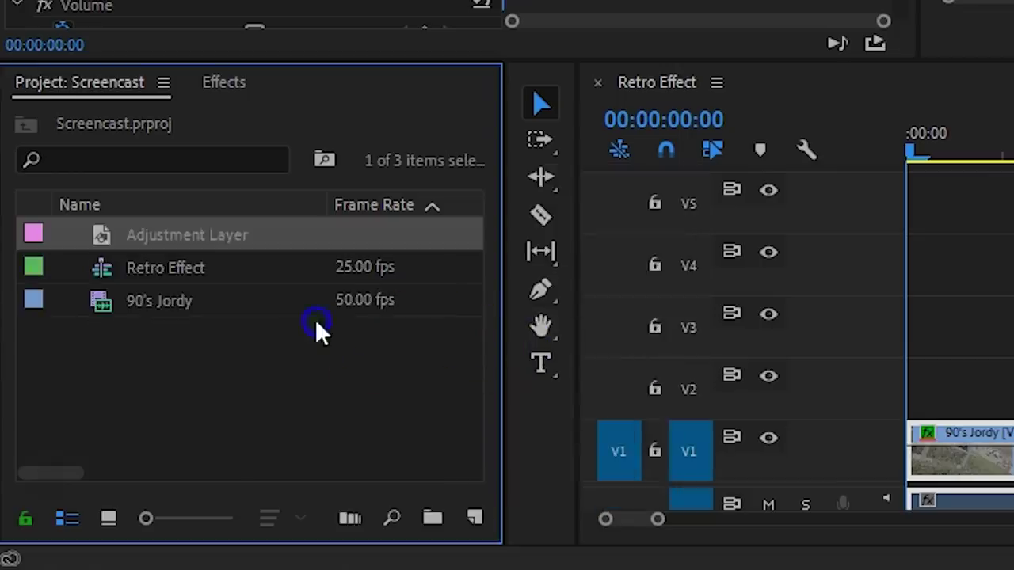
drag(166, 234, 884, 380)
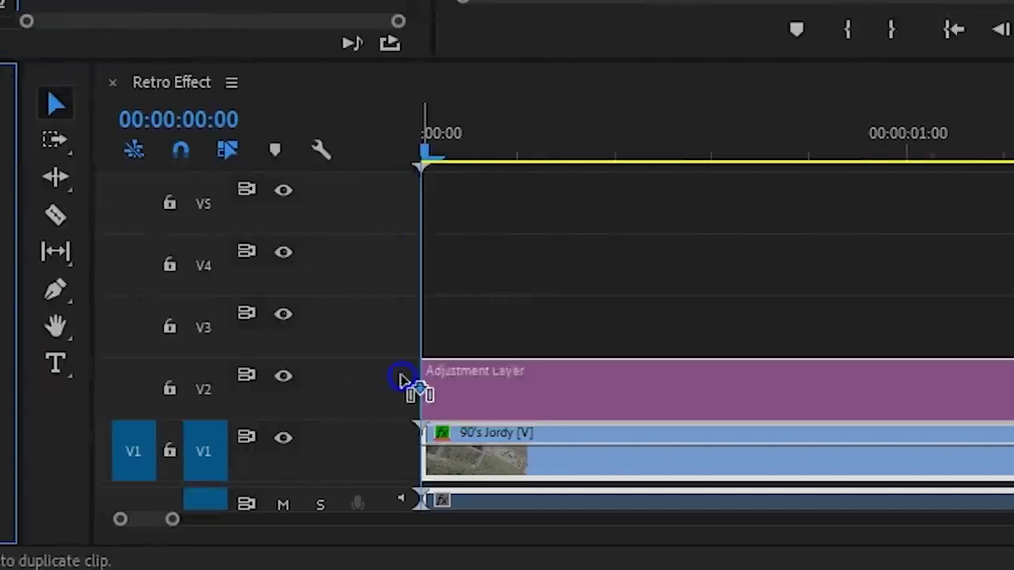
drag(402, 380, 446, 392)
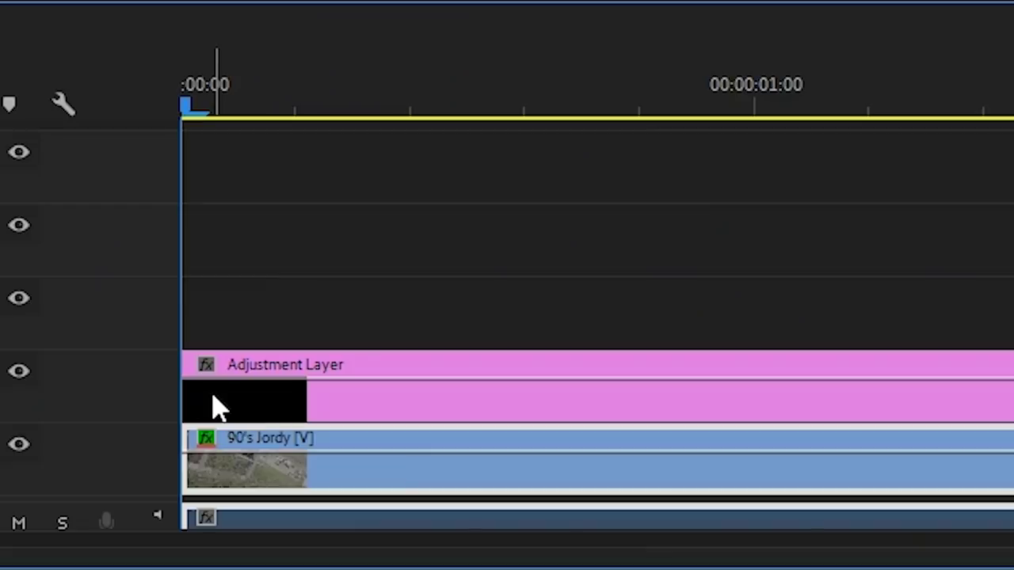
click(219, 408)
Add Lumetri Color to the adjustment layer, with Basic Correction contrast 77.9 and brighter highlights
click(789, 389)
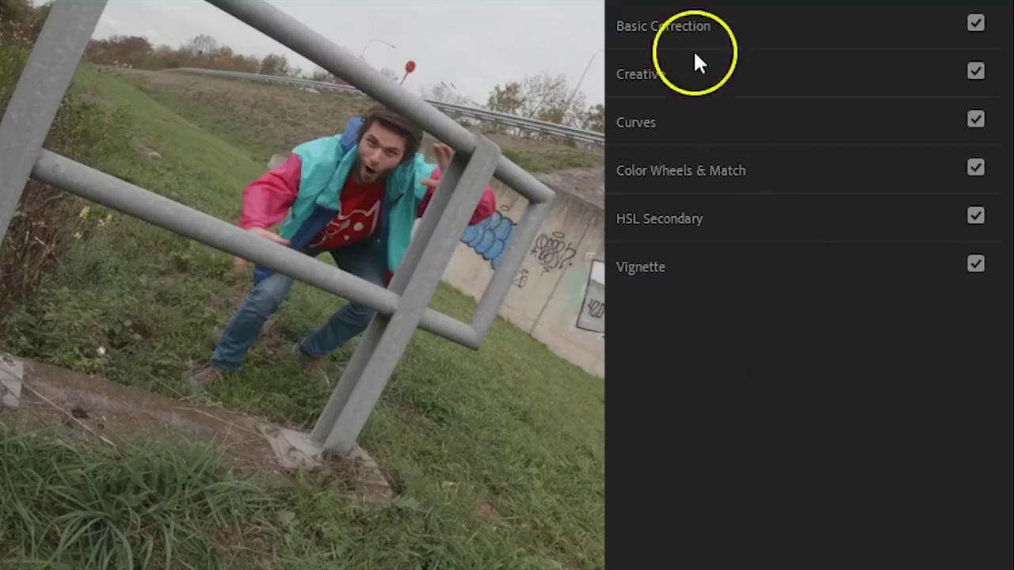
click(686, 33)
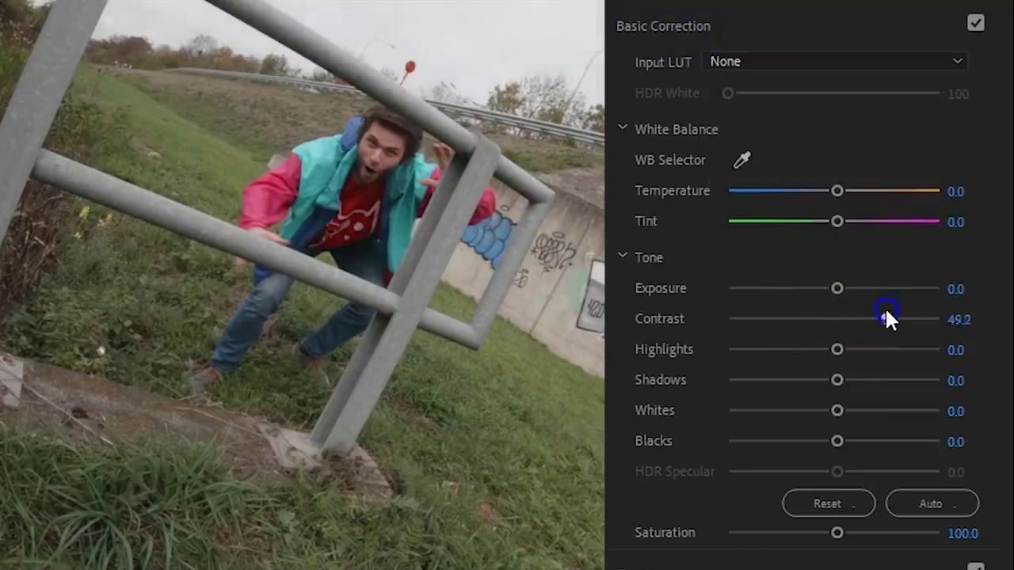
drag(903, 311, 913, 311)
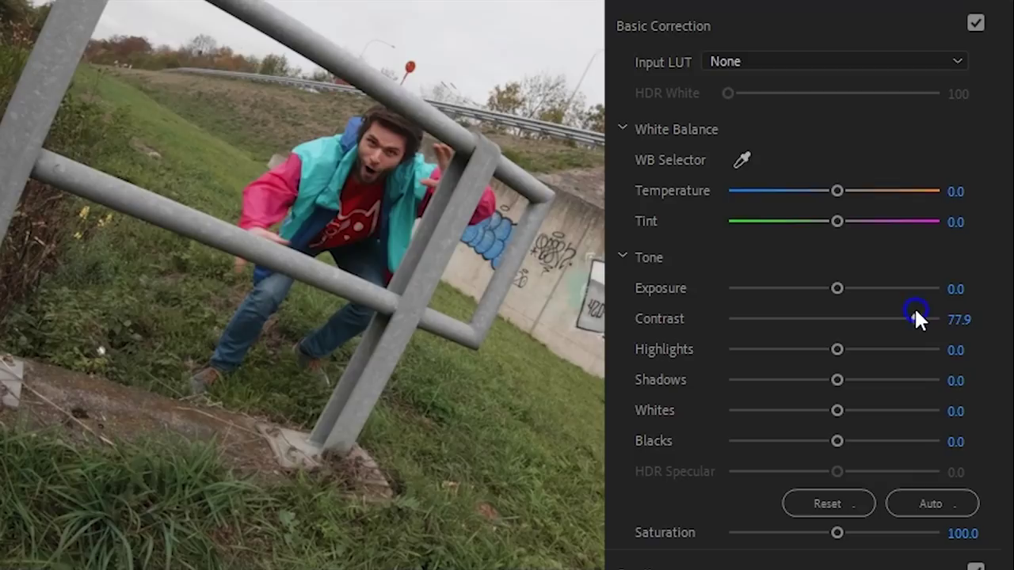
drag(837, 349, 982, 349)
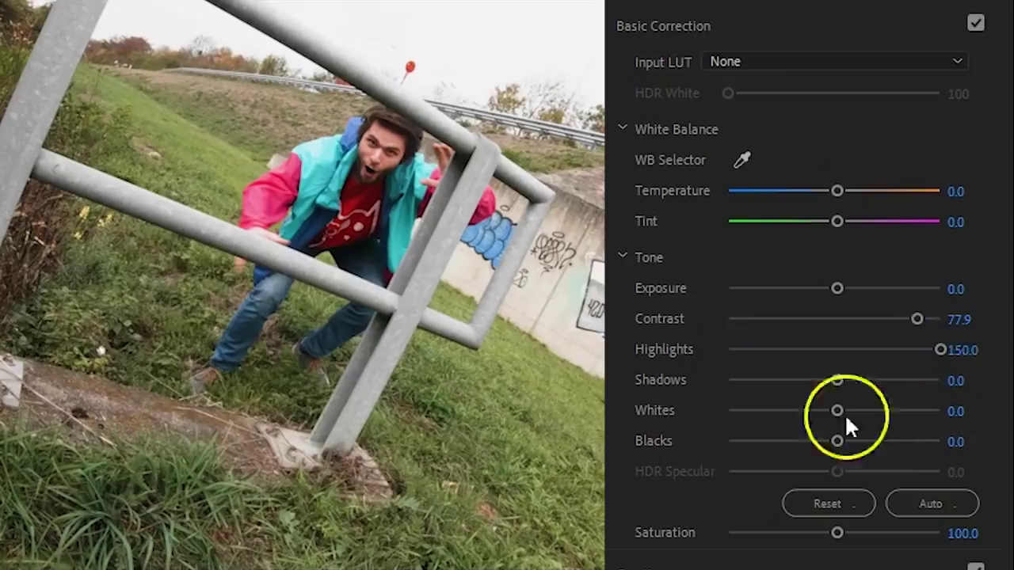
scroll(734, 487, down, 4)
Pull down the Highlights wheel brightness in Color Wheels & Match and expand the Creative section
click(719, 478)
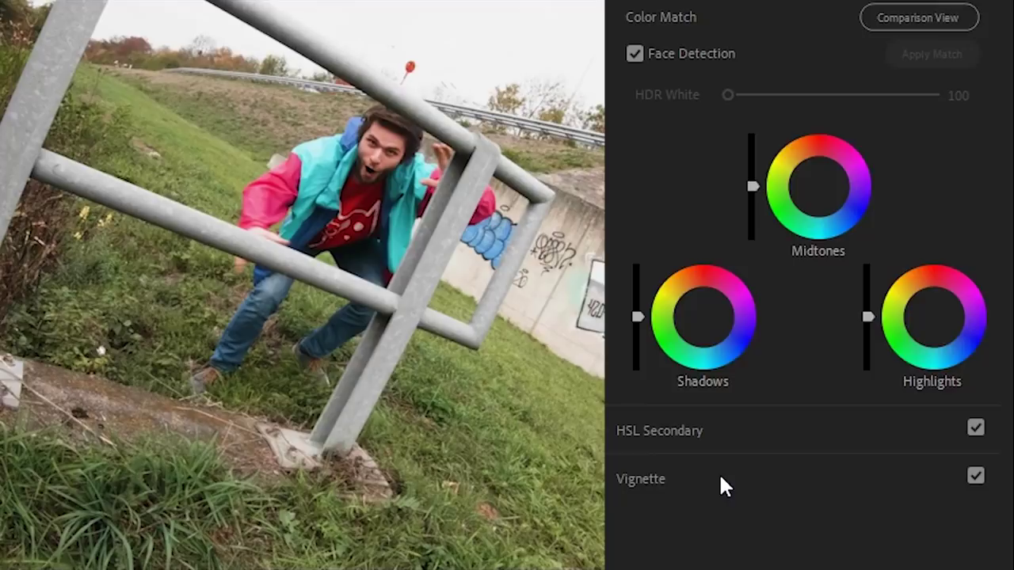
click(900, 321)
drag(868, 317, 867, 339)
drag(872, 472, 863, 554)
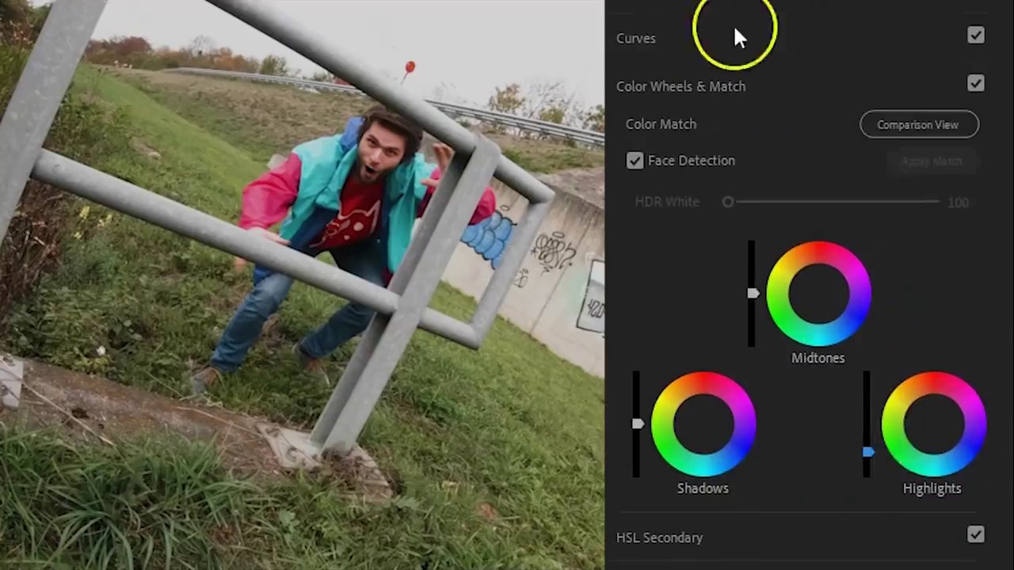
scroll(663, 107, up, 3)
click(665, 113)
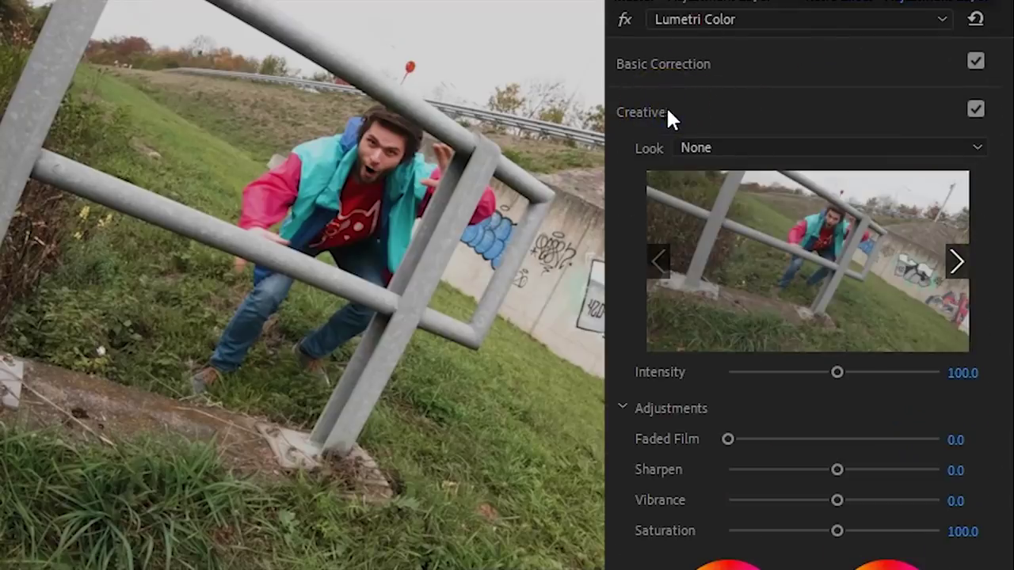
Apply the Kodak 5218 Kodak 2395 look at 159.1 intensity with 56.9 Faded Film
click(807, 145)
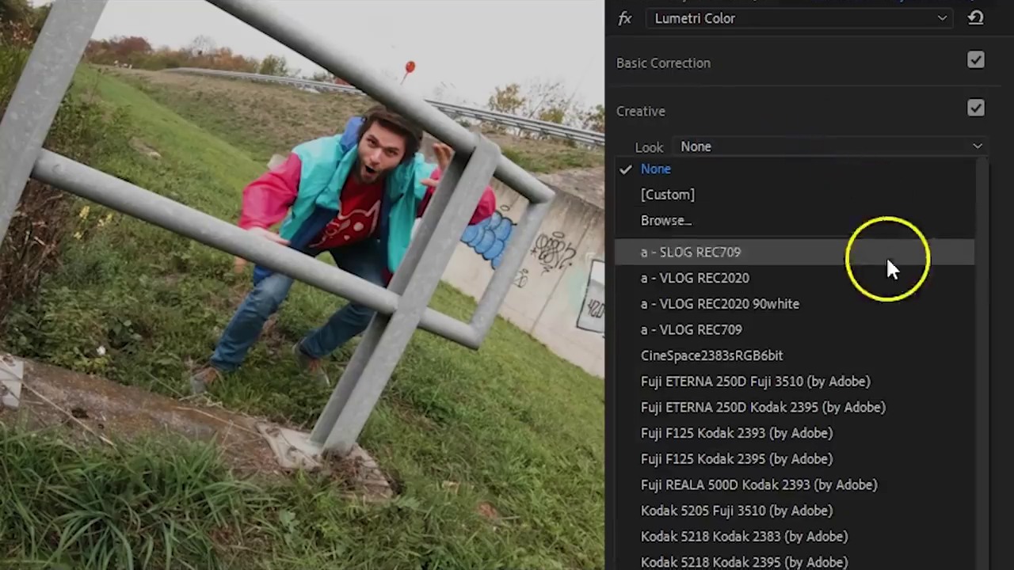
scroll(914, 427, down, 3)
click(925, 414)
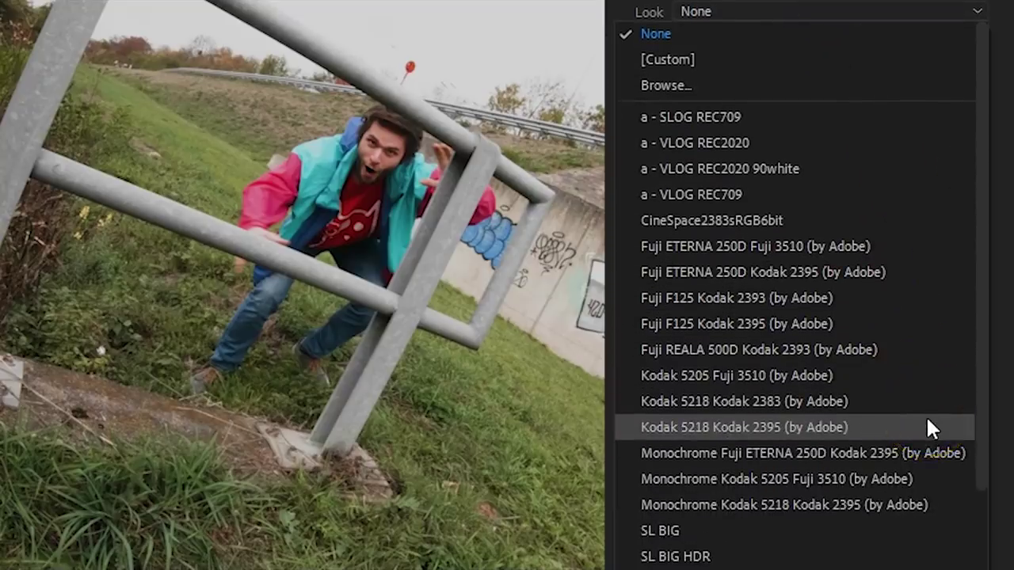
drag(837, 235, 896, 236)
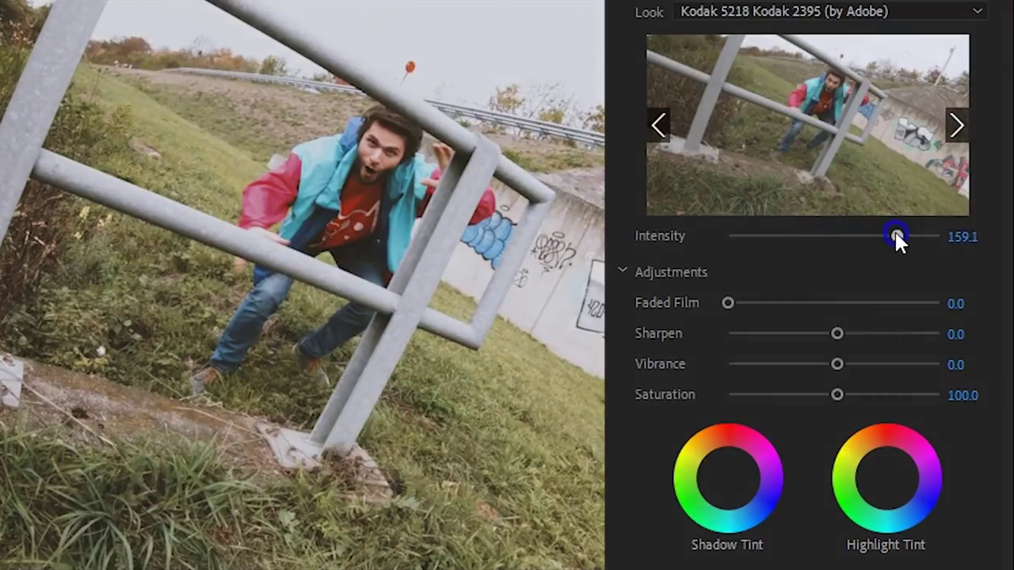
drag(749, 301, 847, 305)
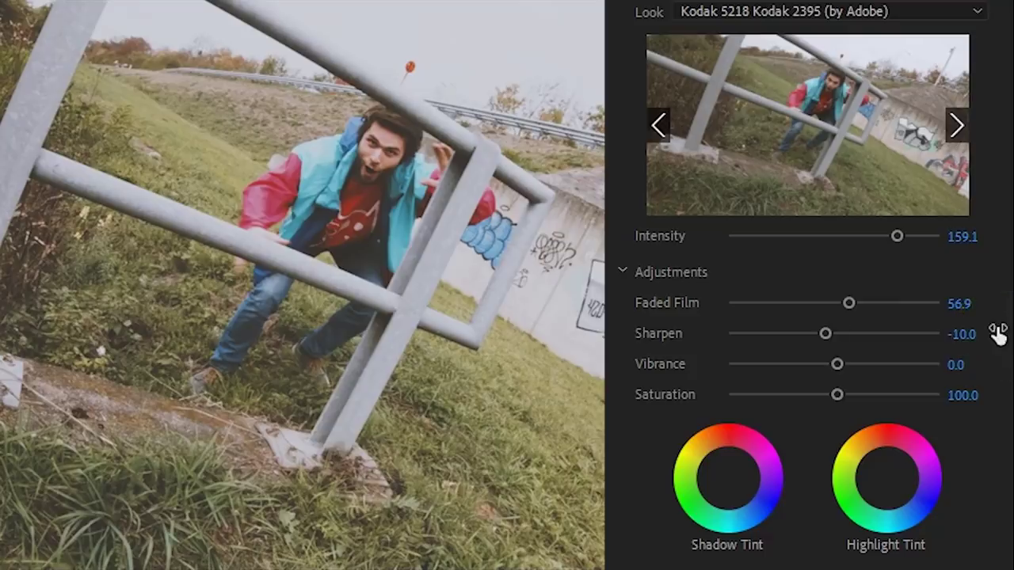
scroll(844, 505, down, 10)
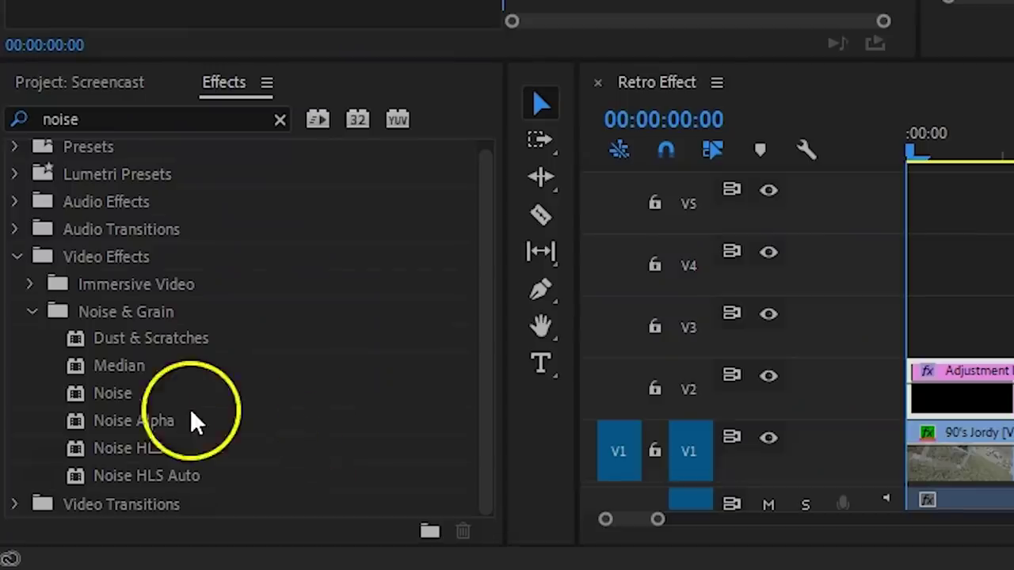
Add the Noise effect to the adjustment layer and edit Amount of Noise (10%)
drag(151, 395, 1013, 381)
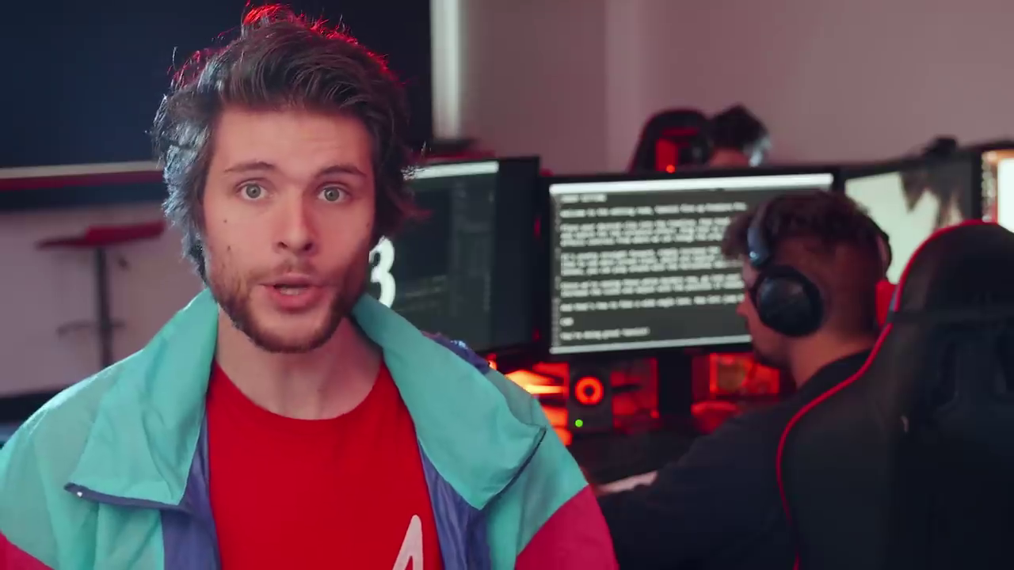
click(237, 354)
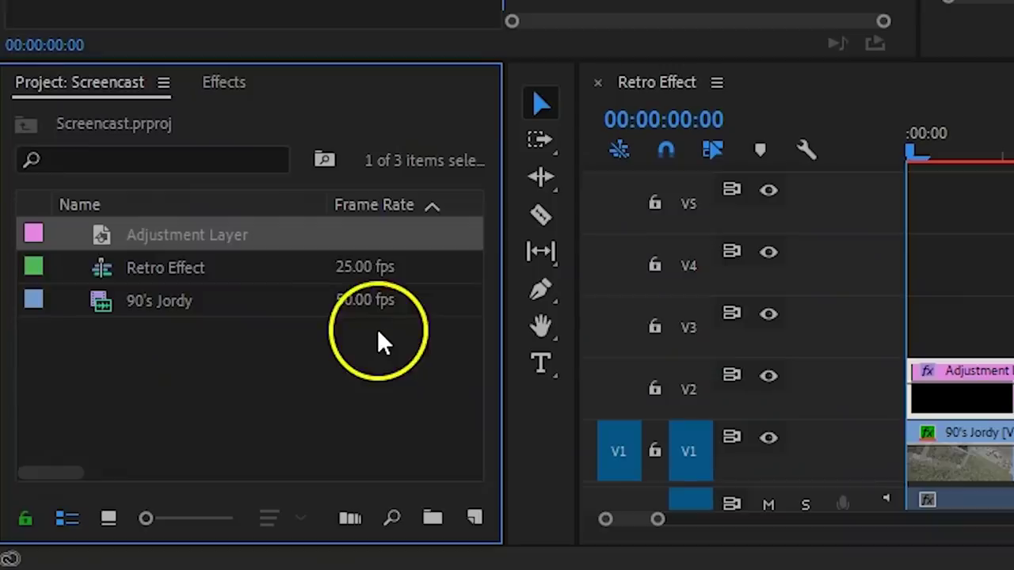
Create a Black Video item on V3 and apply VR Fractal Noise to it
click(476, 518)
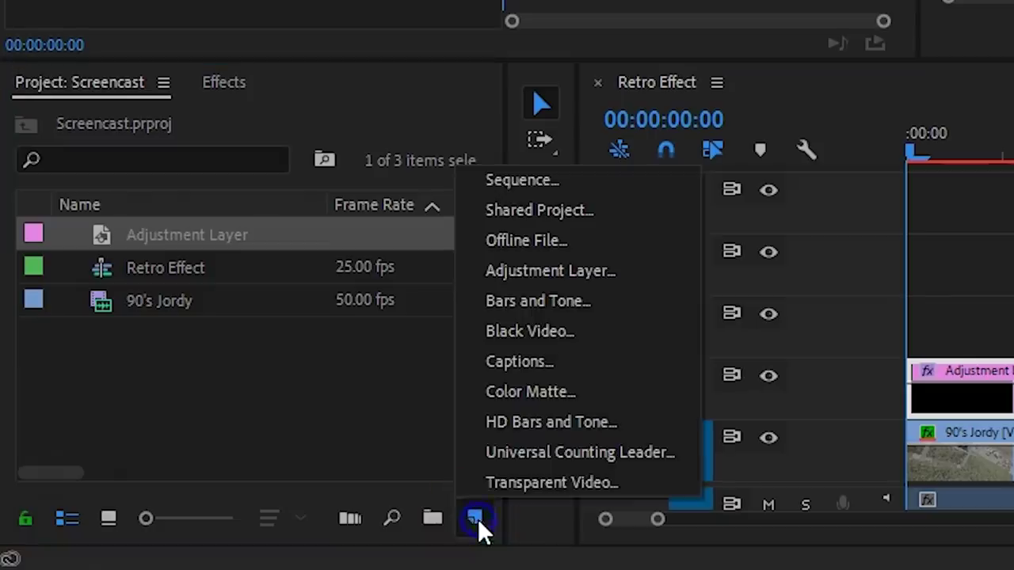
click(562, 332)
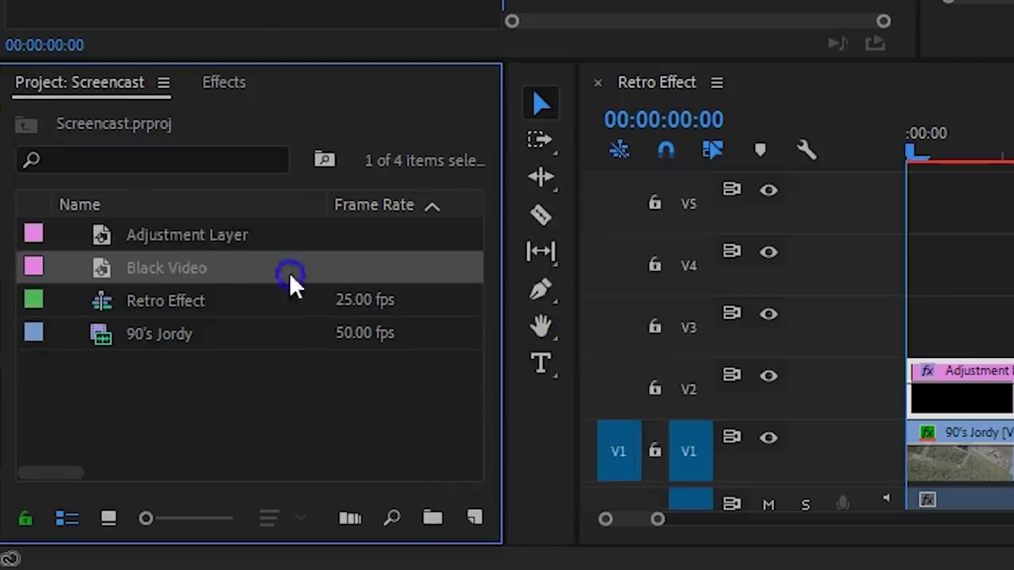
drag(449, 270, 878, 324)
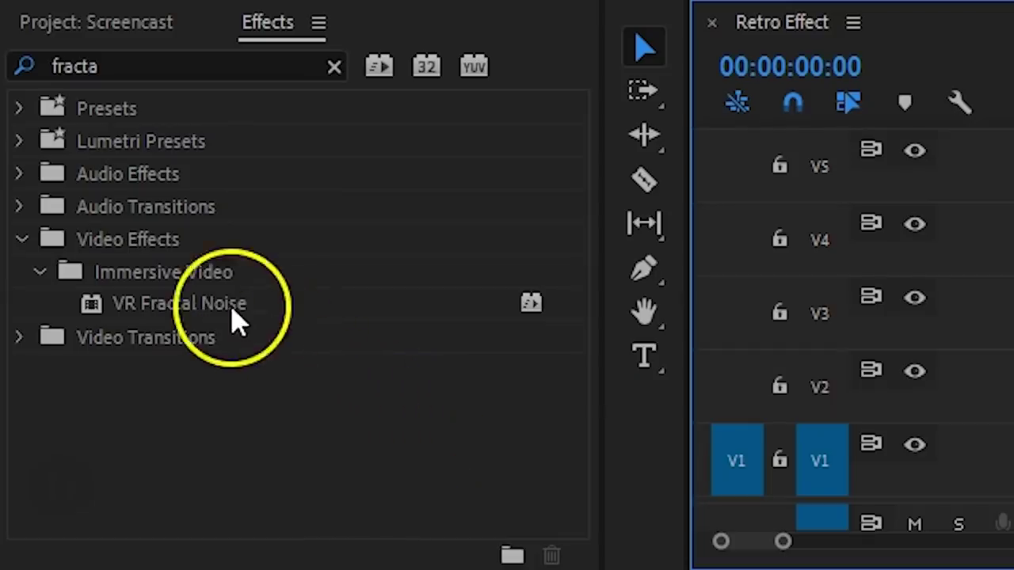
drag(241, 309, 575, 319)
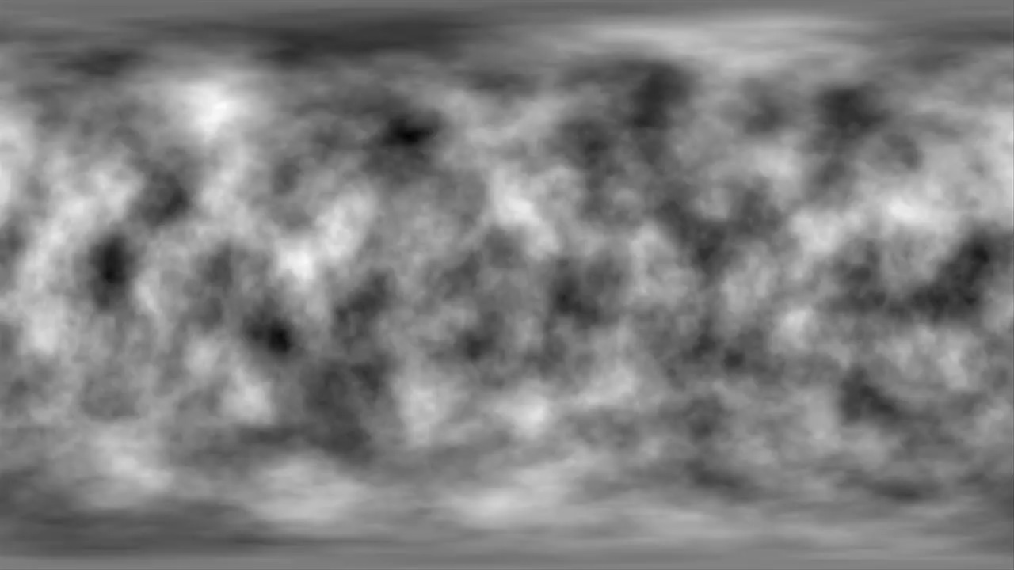
Set the fractal type to Strings with contrast 307 and brightness -100
click(331, 275)
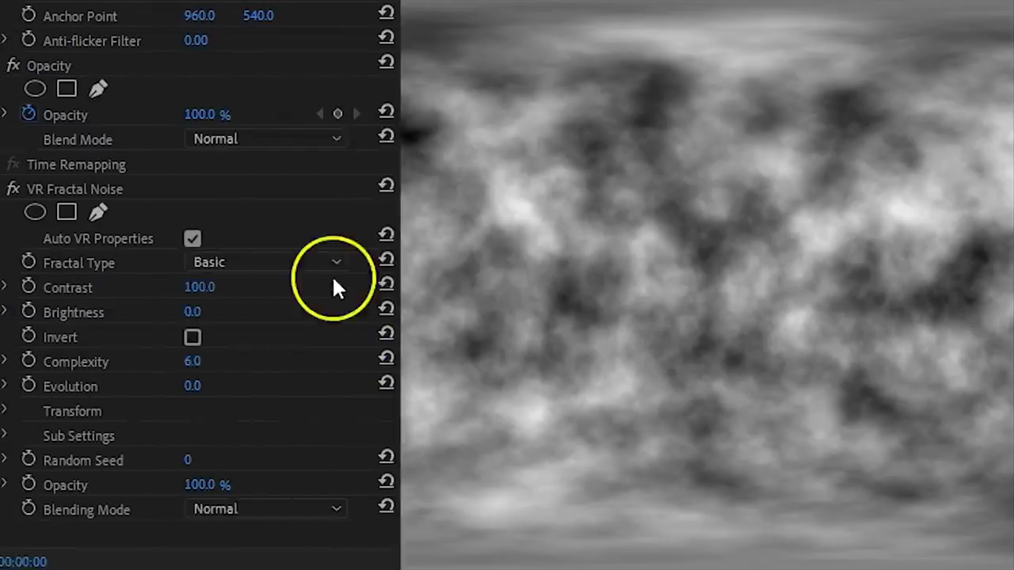
click(346, 353)
drag(226, 287, 372, 286)
drag(218, 311, 104, 330)
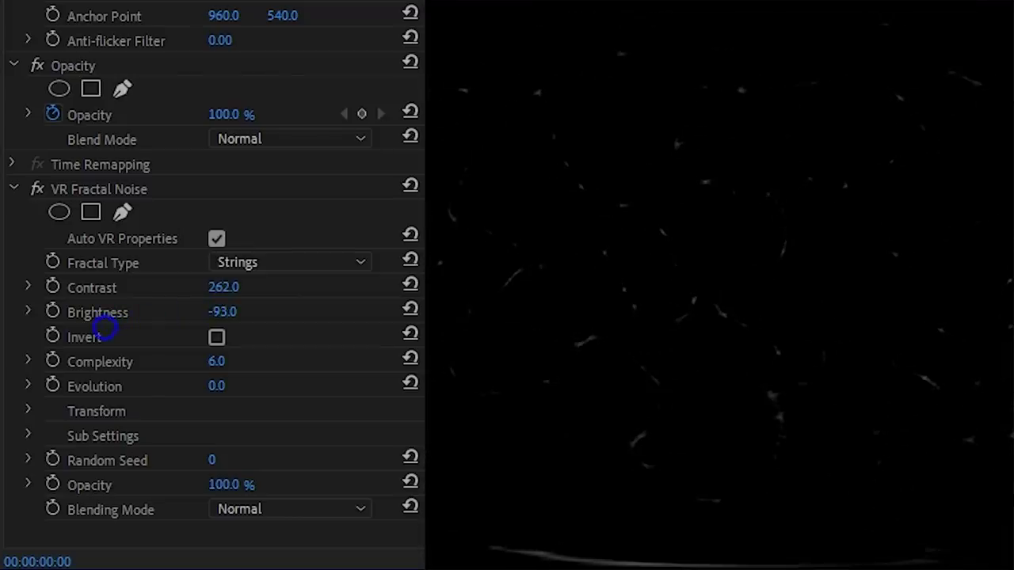
drag(259, 285, 328, 287)
drag(224, 311, 205, 312)
Keyframe the Random Seed to animate the dust, and set the layer's blend mode to Screen
click(54, 459)
drag(426, 99, 752, 99)
key(space)
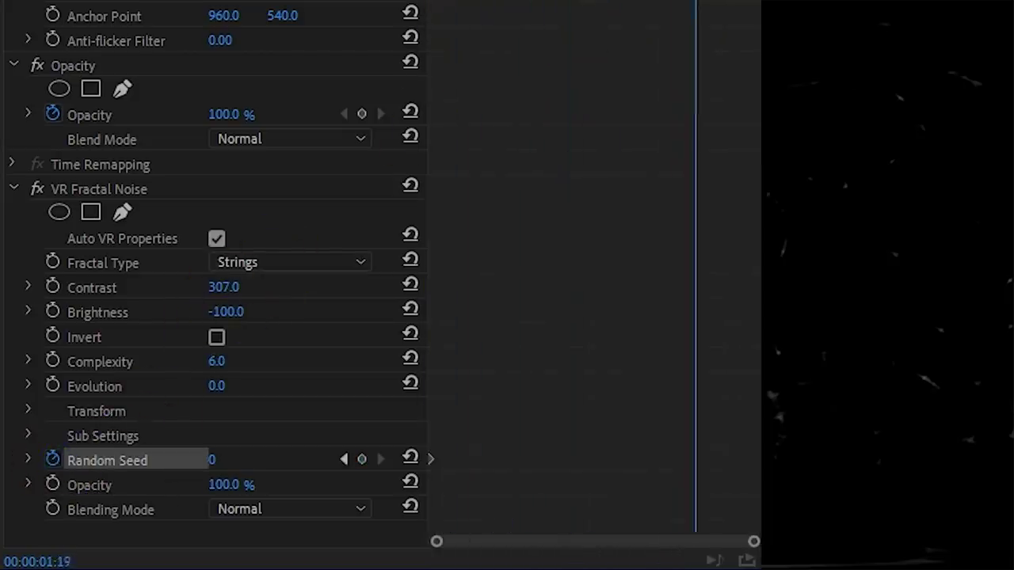
drag(212, 460, 256, 456)
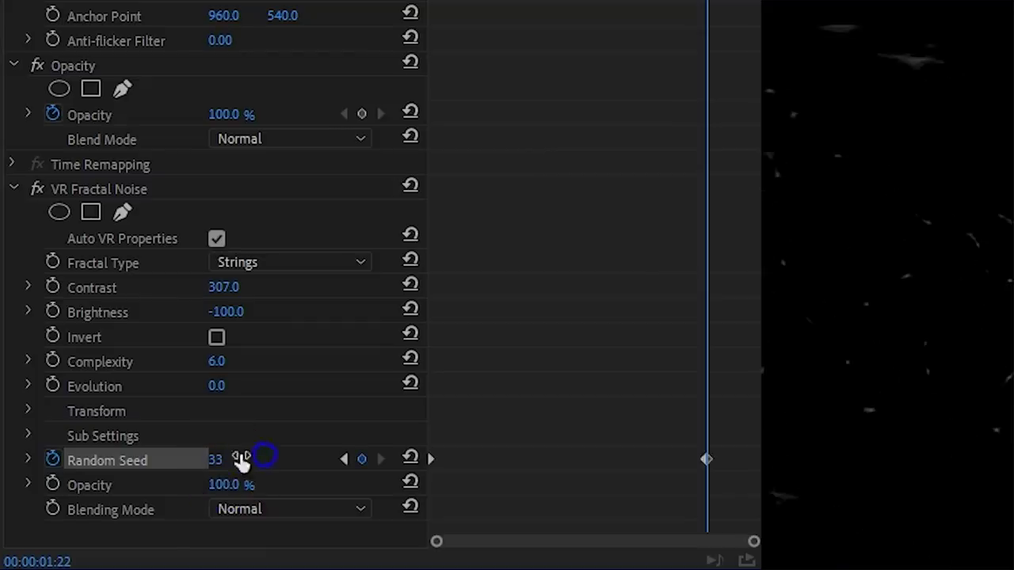
drag(692, 462, 429, 183)
click(336, 135)
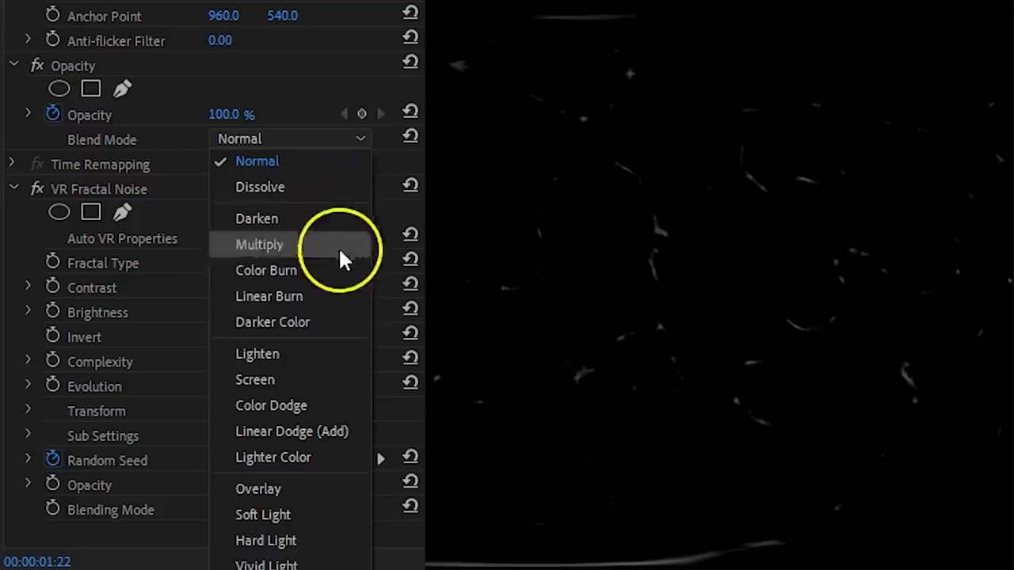
click(329, 371)
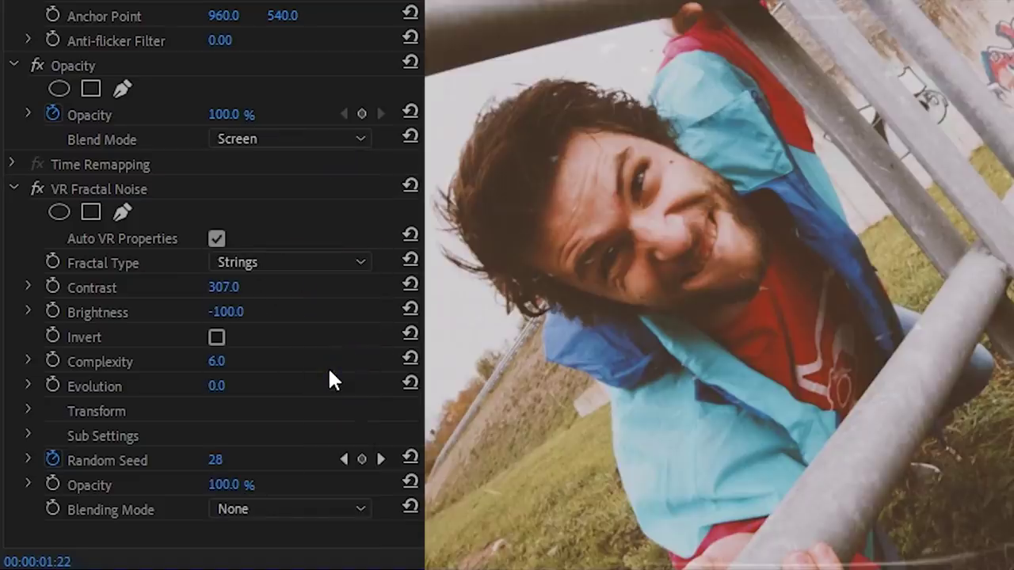